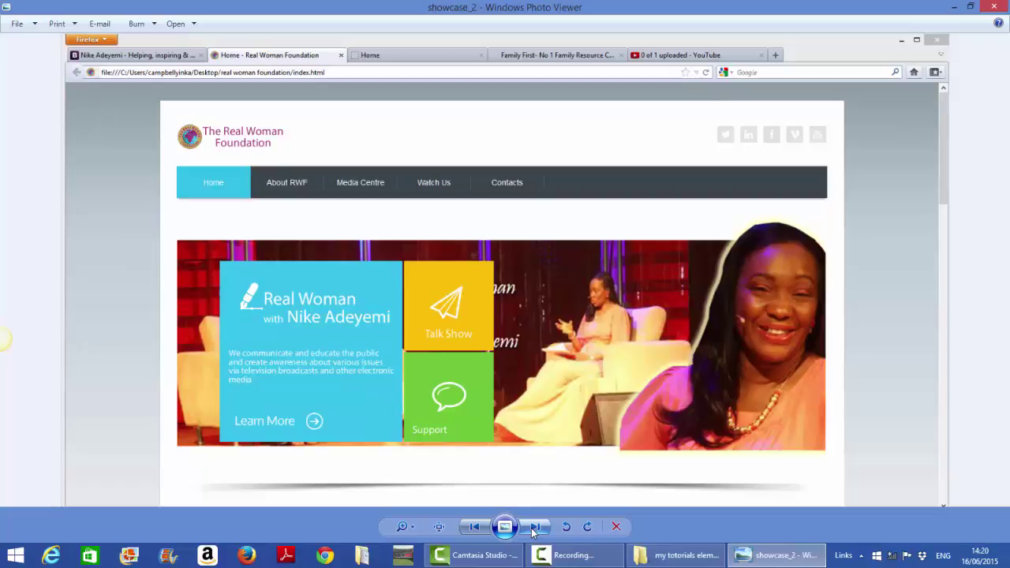
View the showcase3 website image and look through the files in the miadeliziang.com folder.
left_click(533, 531)
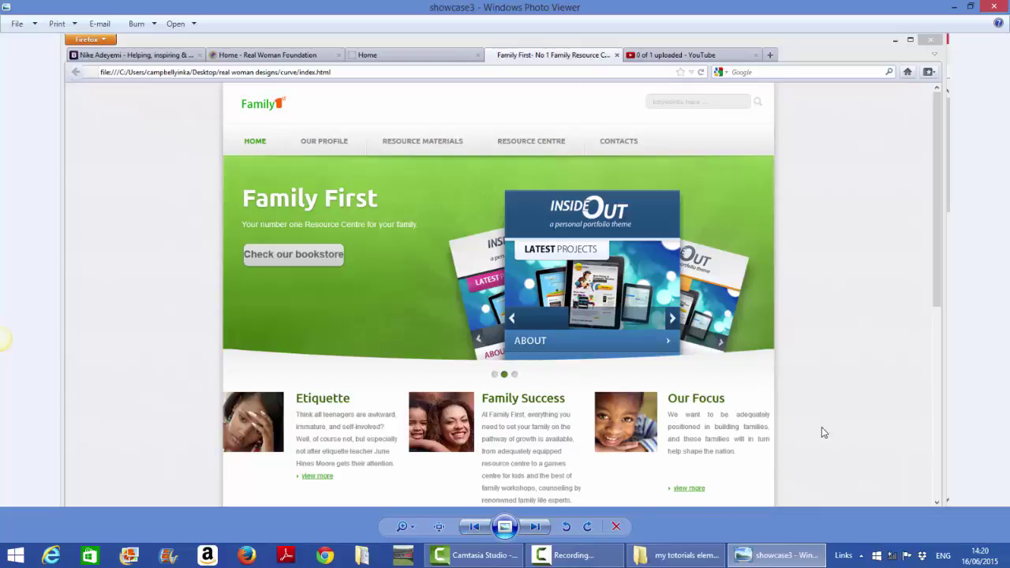
mouse_move(991, 7)
left_click(956, 7)
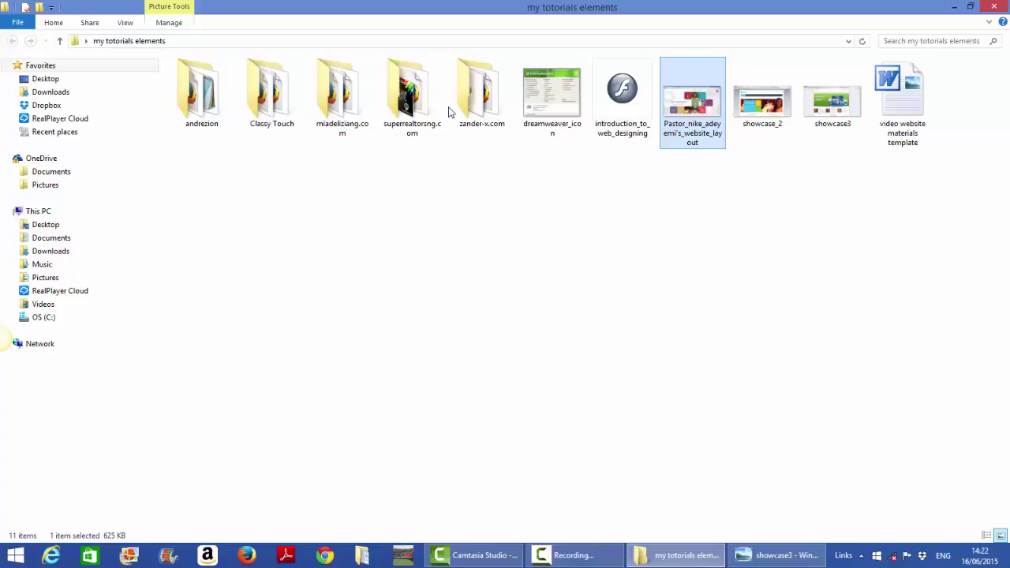
double_click(339, 111)
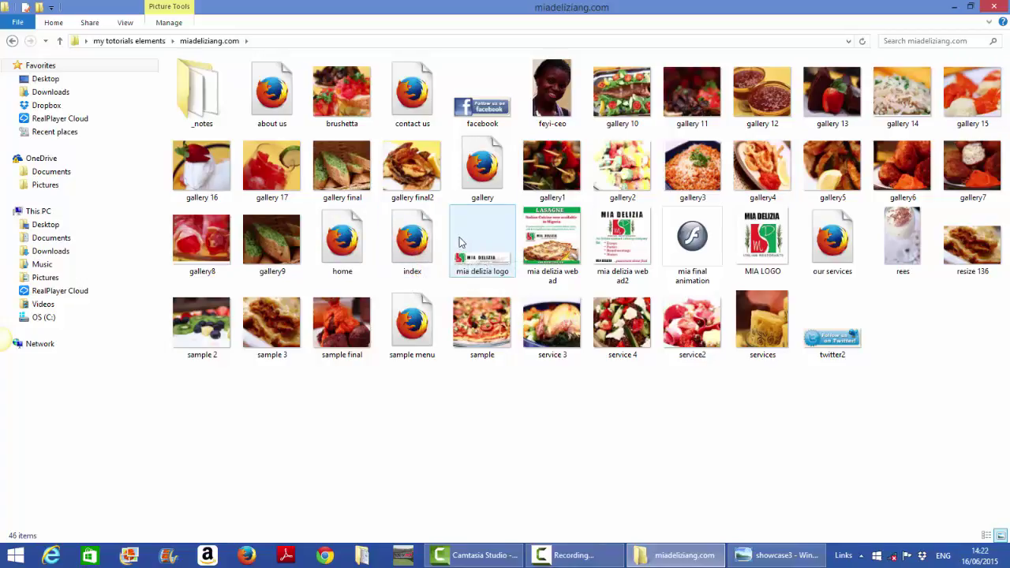
left_click(12, 44)
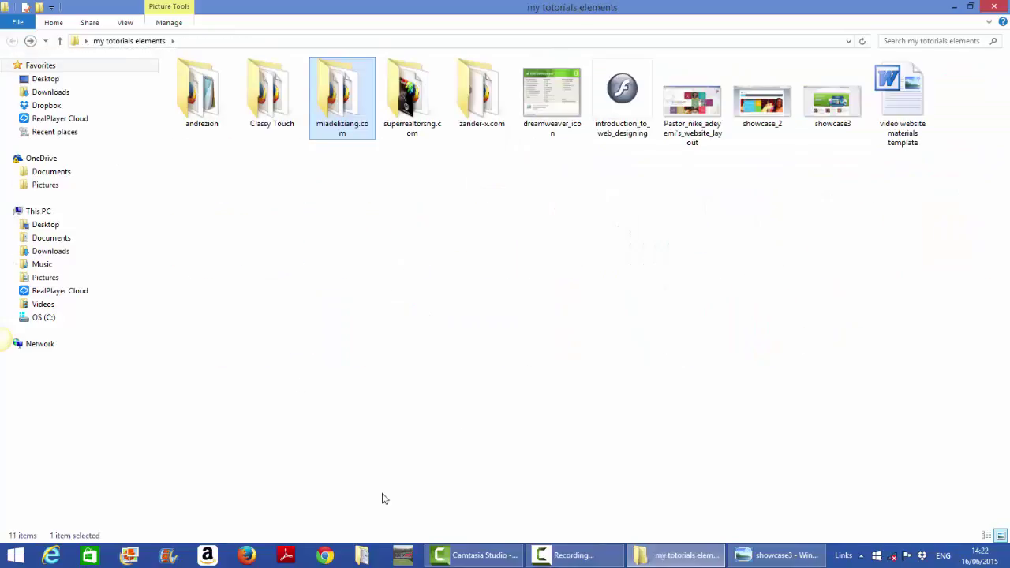
Launch Macromedia Dreamweaver 8 and create a blank HTML document in a maximized window.
key("super")
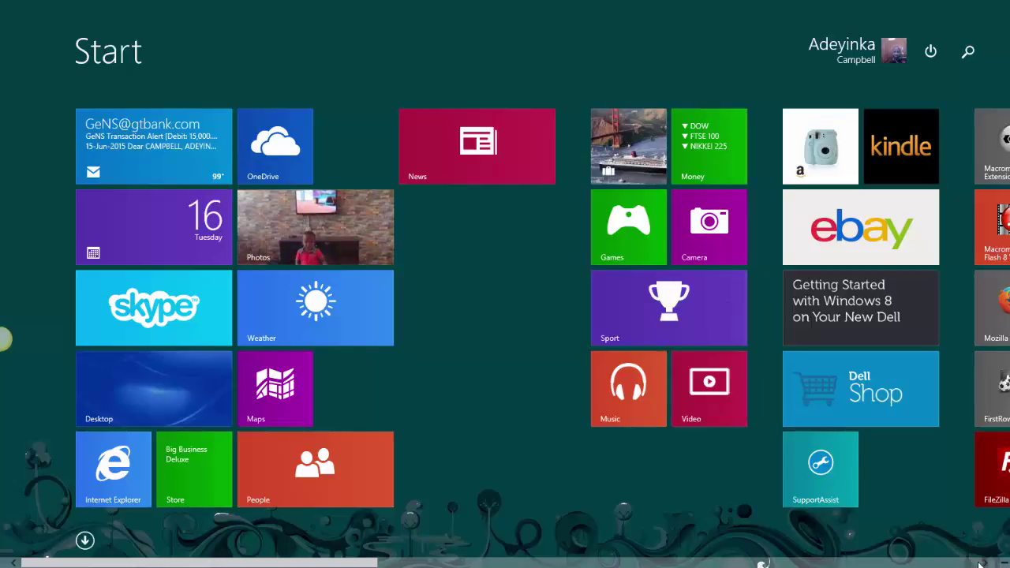
left_click(982, 562)
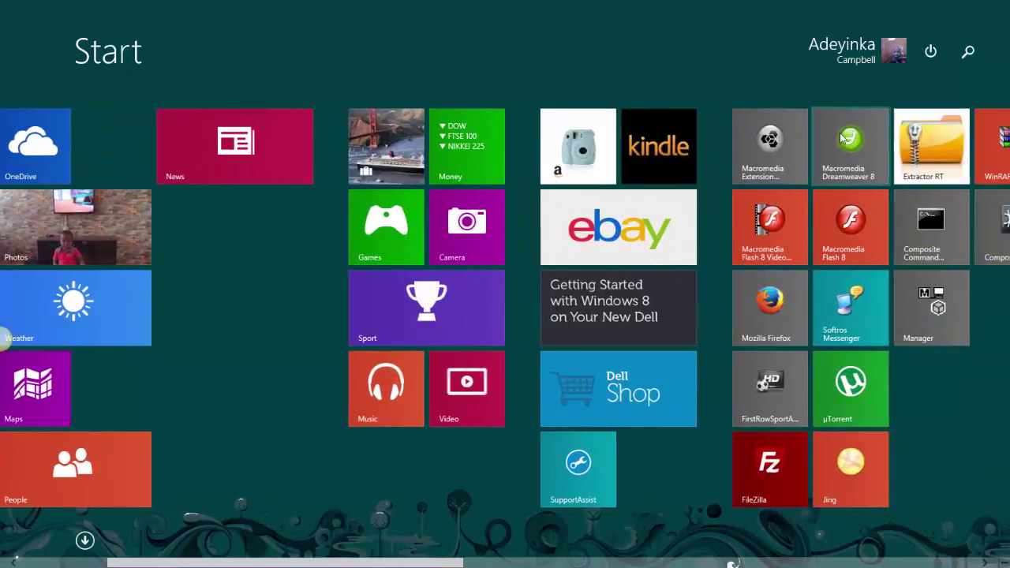
key("super")
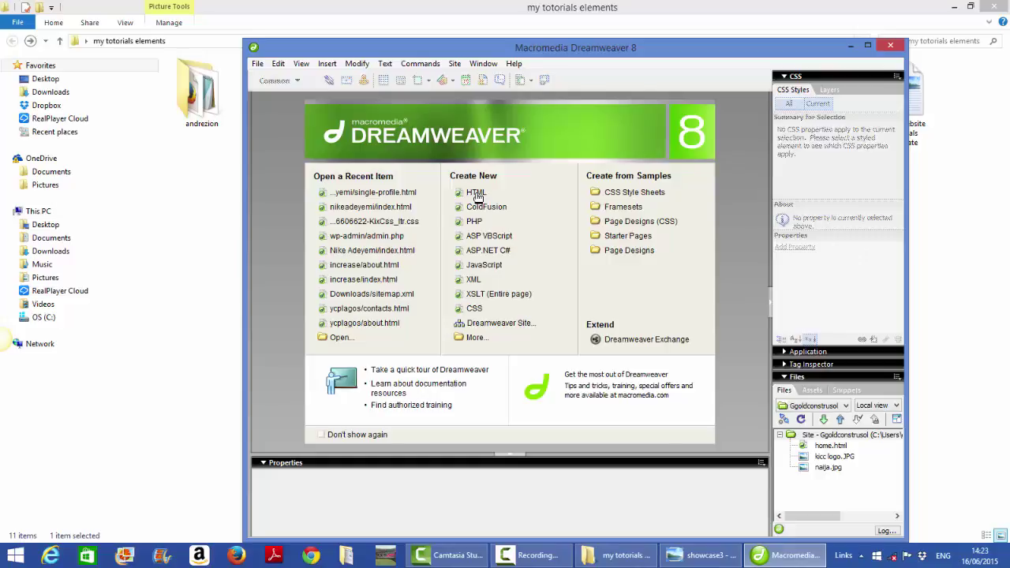
left_click(475, 194)
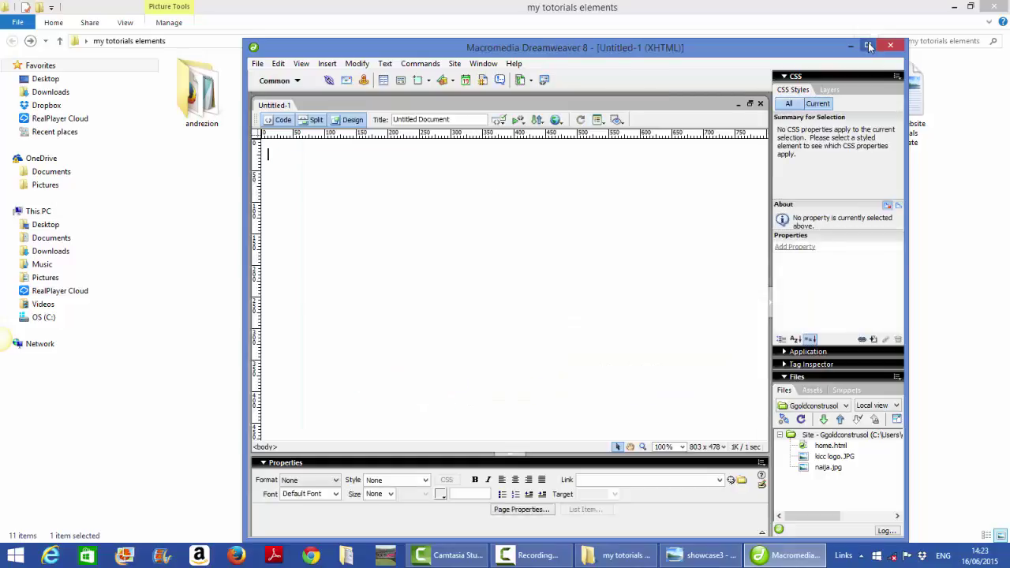
left_click(868, 45)
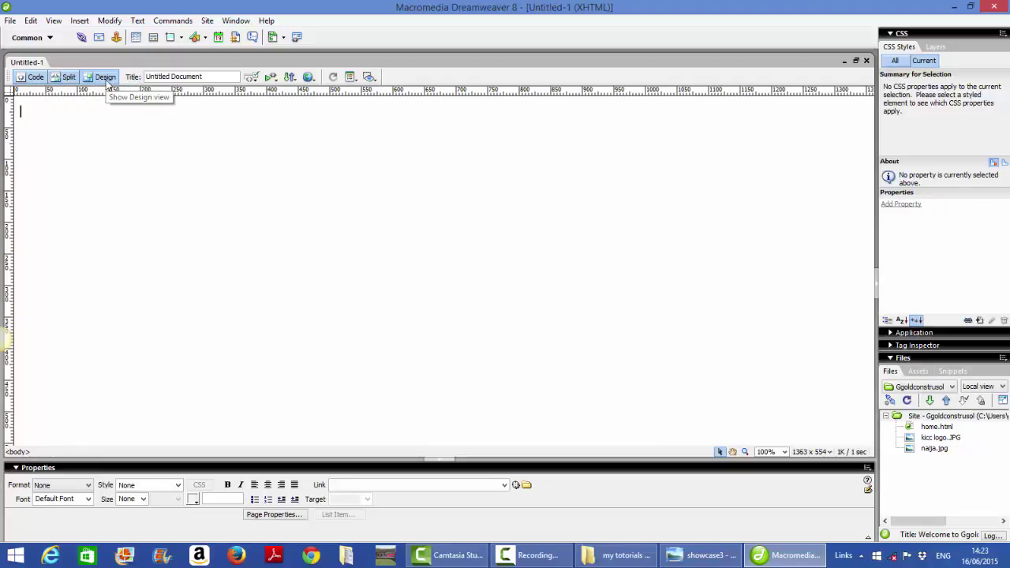
Examine the blank page's source code and return to Design view.
left_click(37, 78)
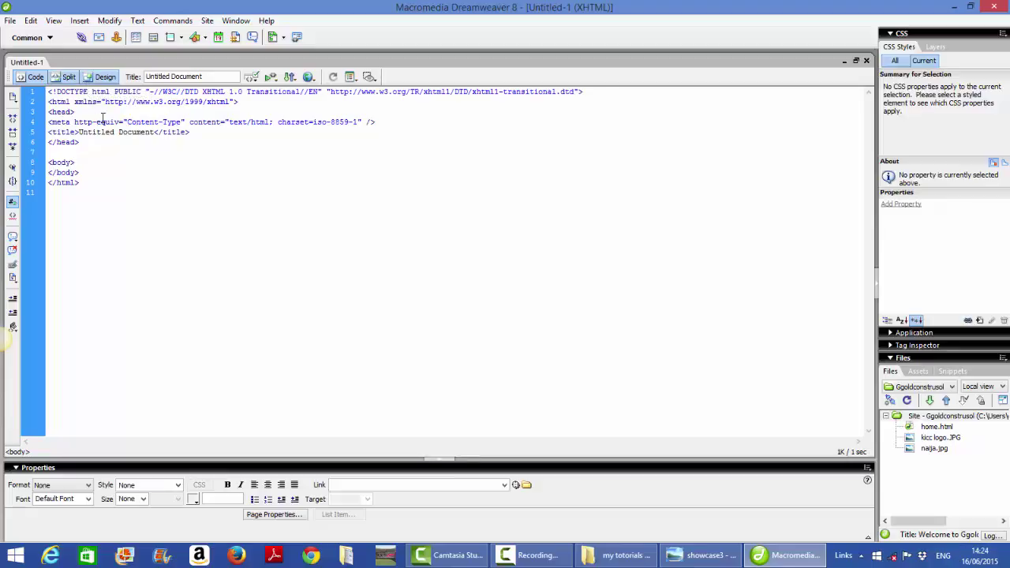
left_click(106, 78)
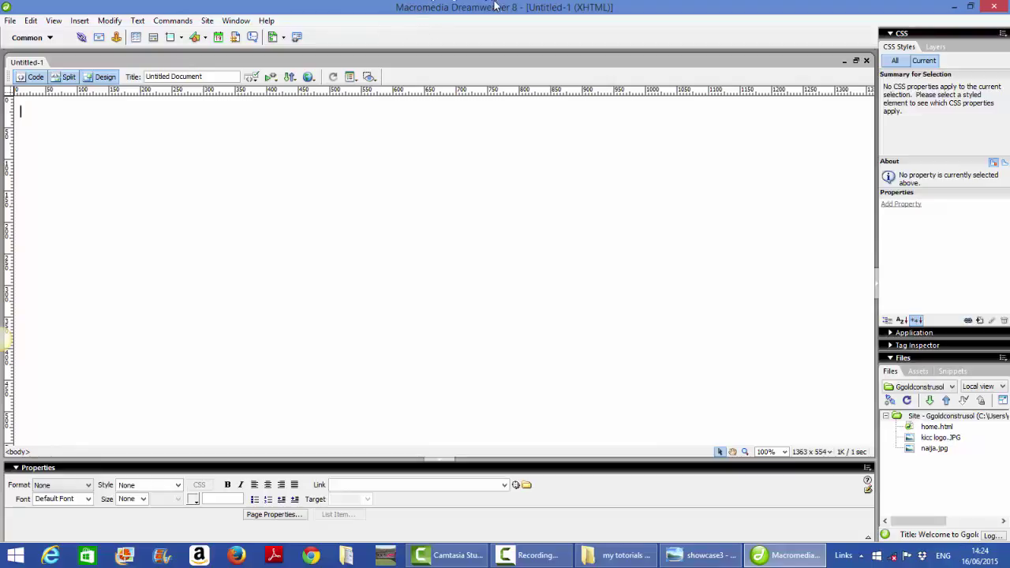
Start a new site definition and name the site Home Affairs.
left_click(208, 21)
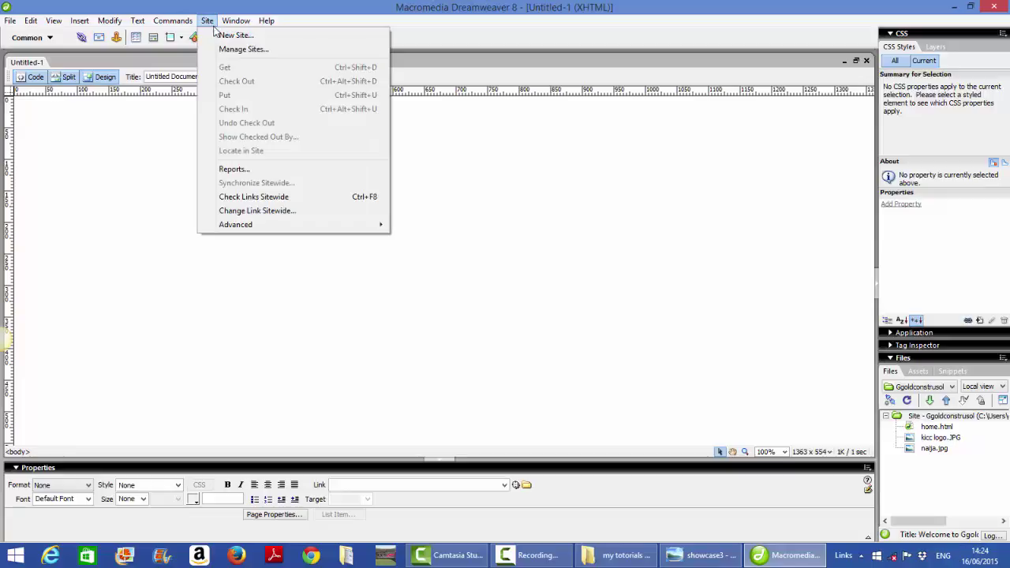
left_click(227, 37)
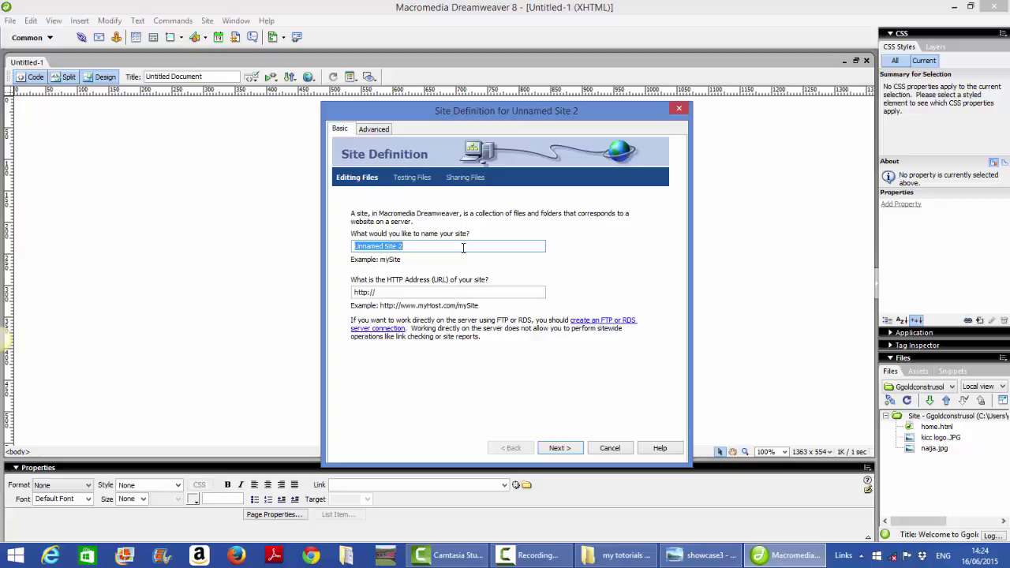
type("Home")
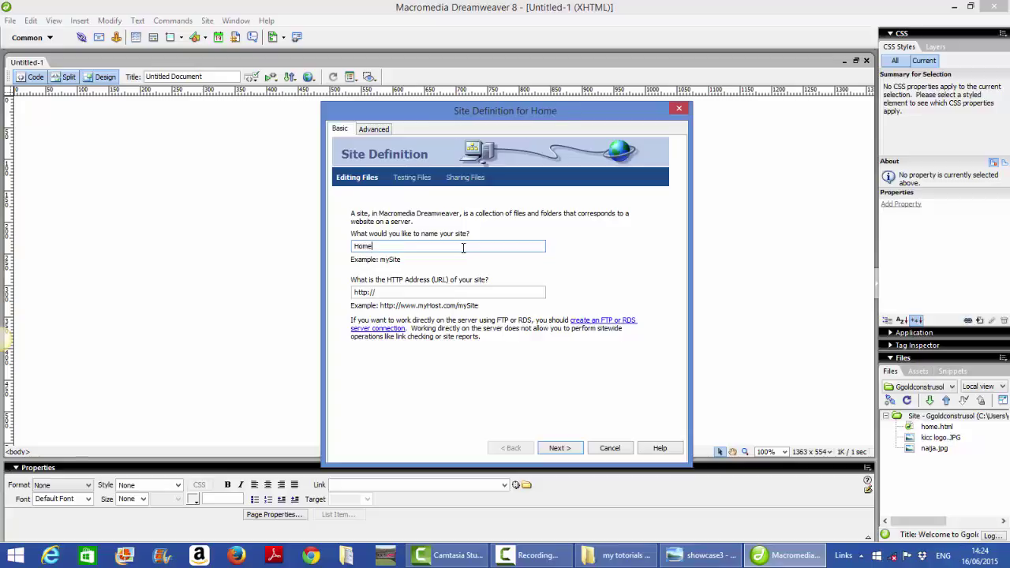
type(" Aff")
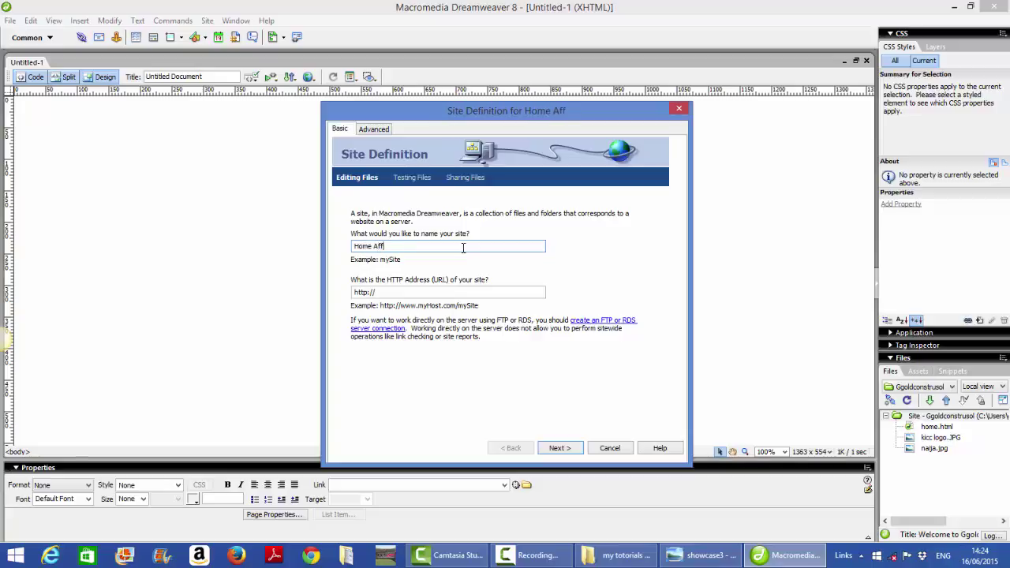
type("airs")
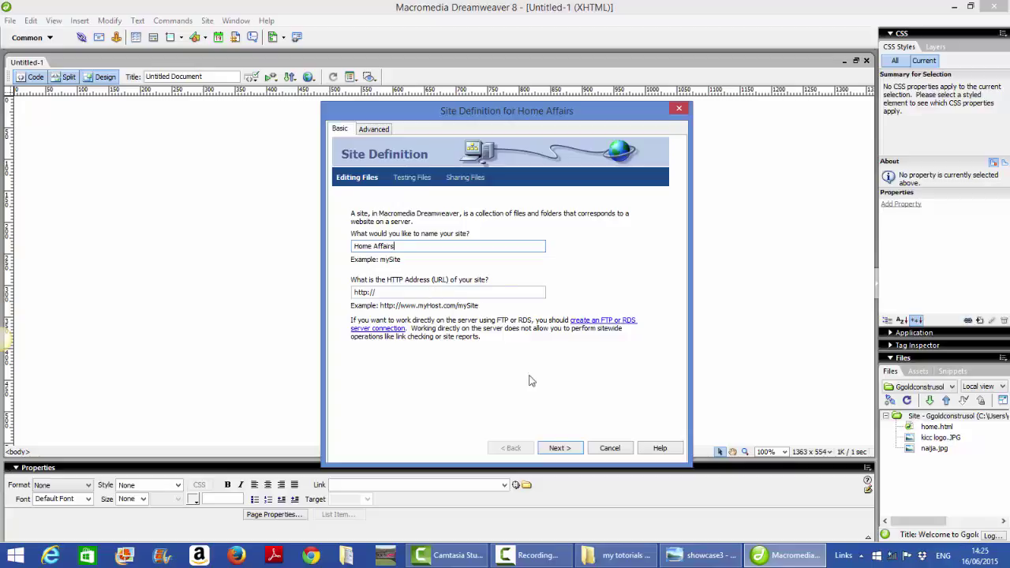
left_click(558, 448)
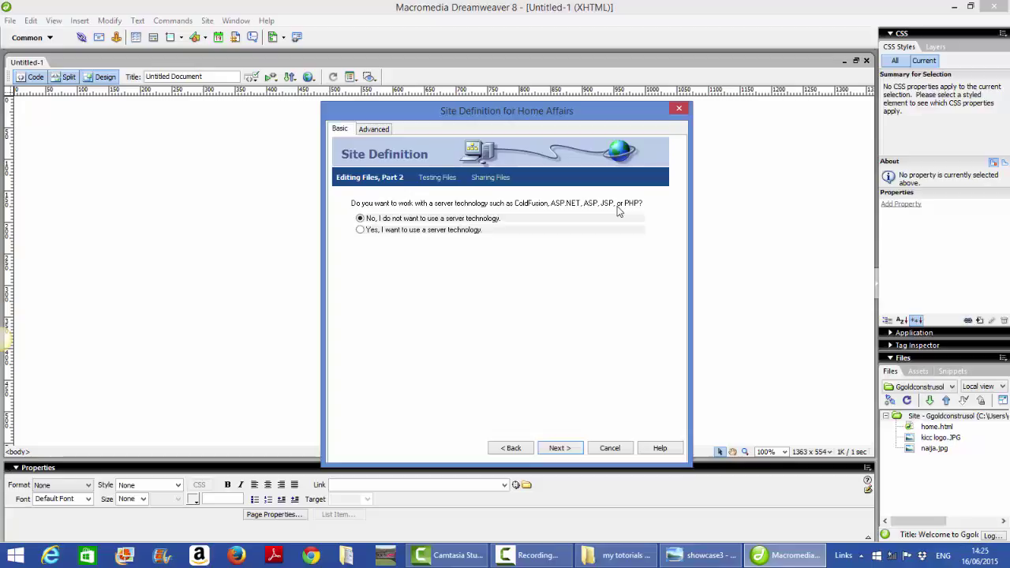
Finish the site definition with no server technology, local editing copies in the default folder, and the remote server connection set to None.
left_click(560, 448)
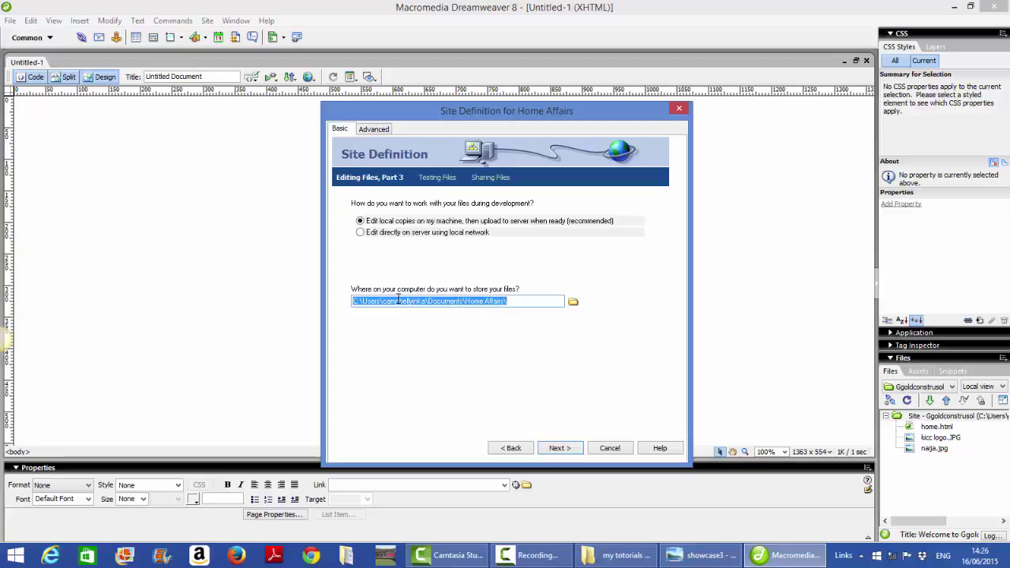
left_click(556, 448)
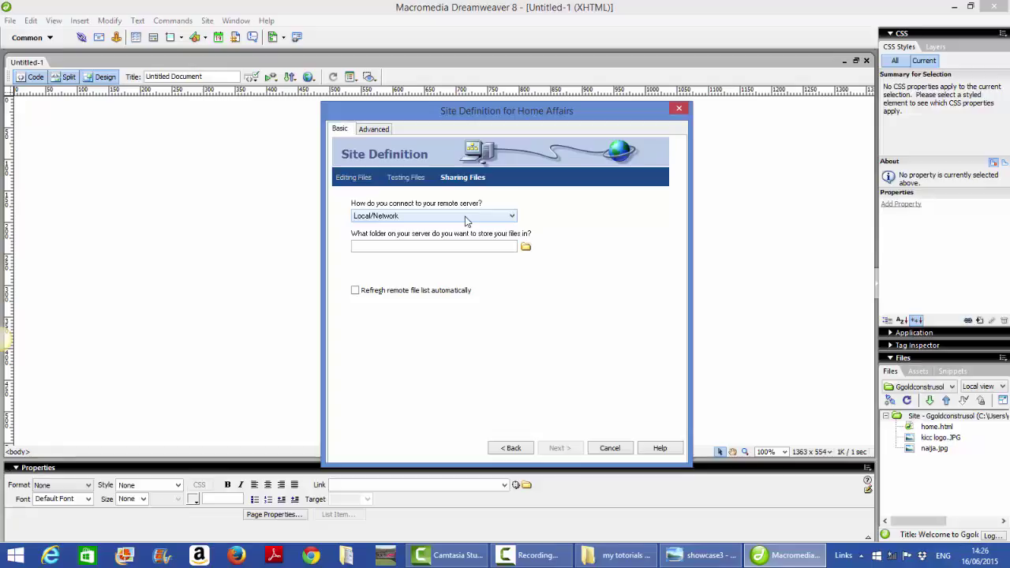
left_click(465, 216)
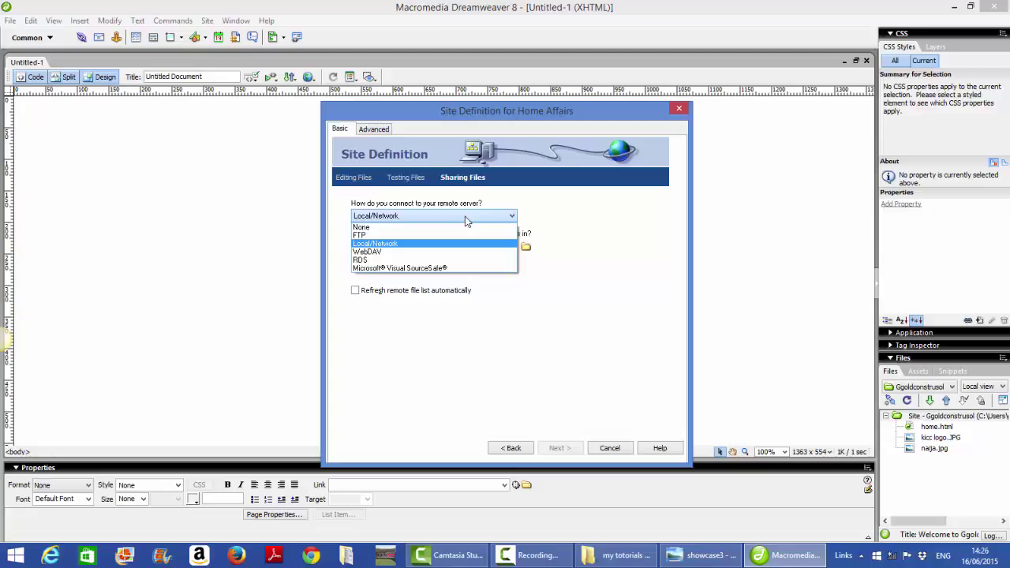
left_click(360, 227)
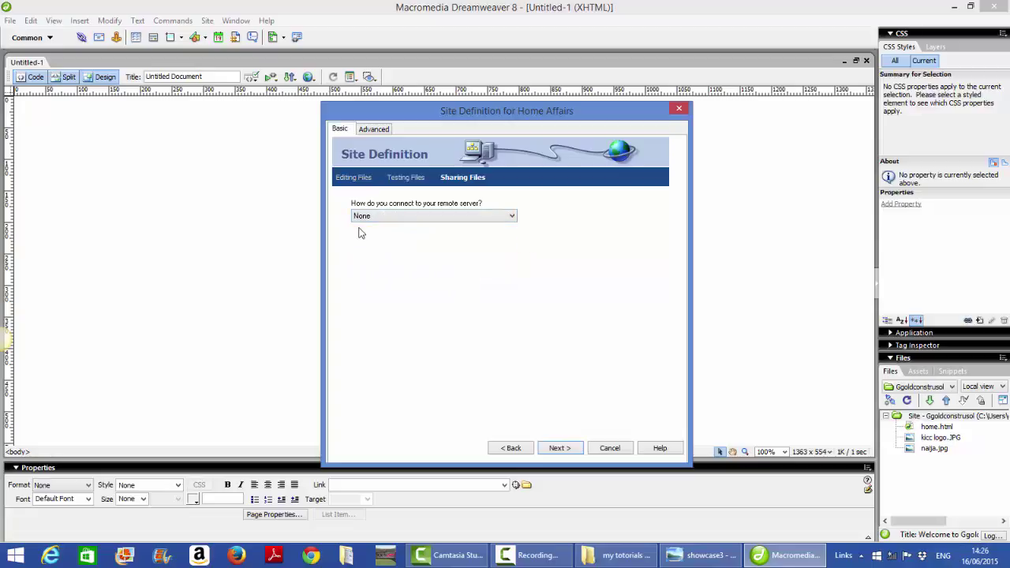
left_click(556, 448)
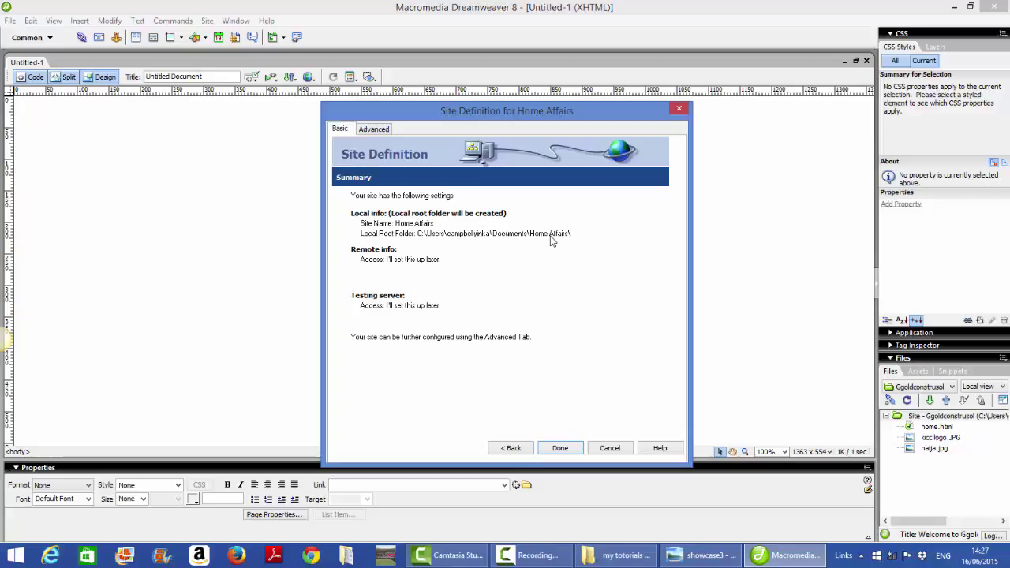
left_click(560, 455)
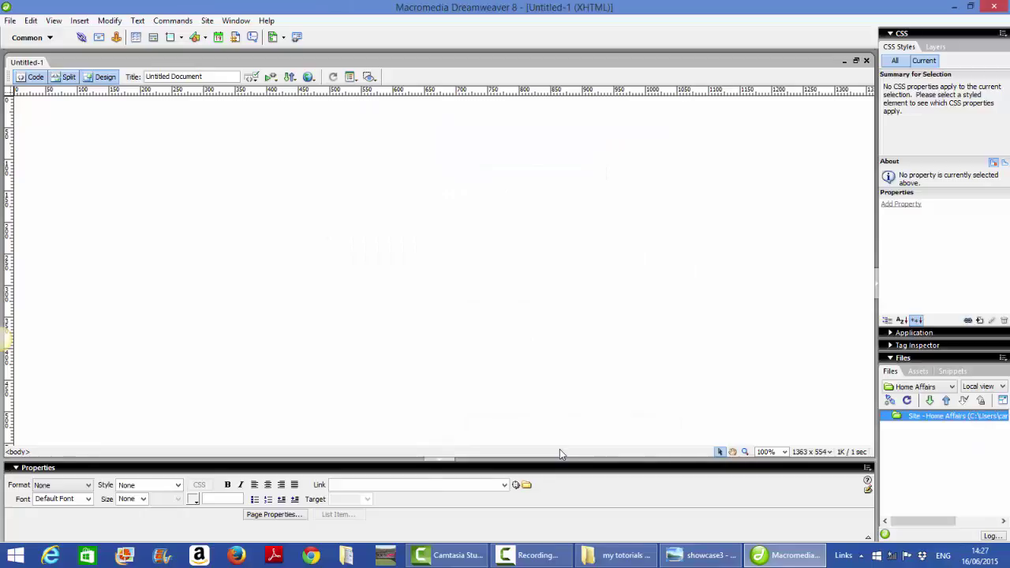
Inspect the Home Affairs site folder inside Documents in File Explorer and switch back to Dreamweaver.
left_click(349, 556)
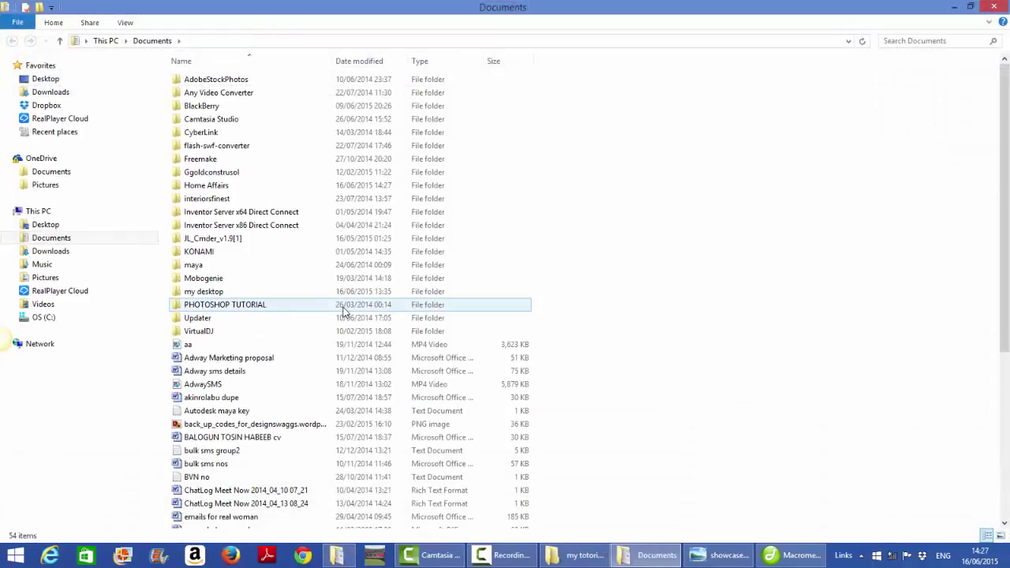
left_click(224, 189)
double_click(223, 190)
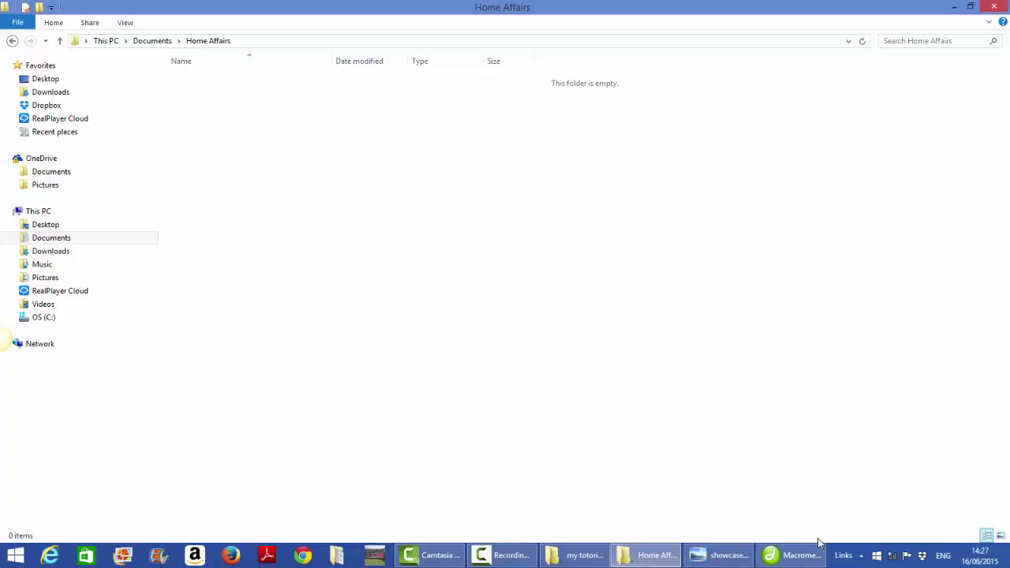
left_click(795, 562)
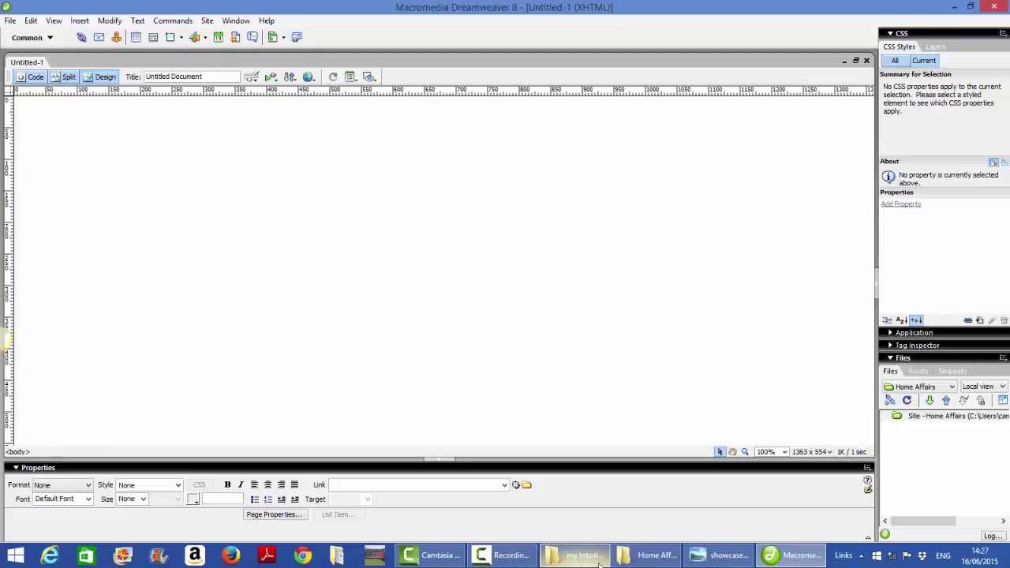
left_click(647, 556)
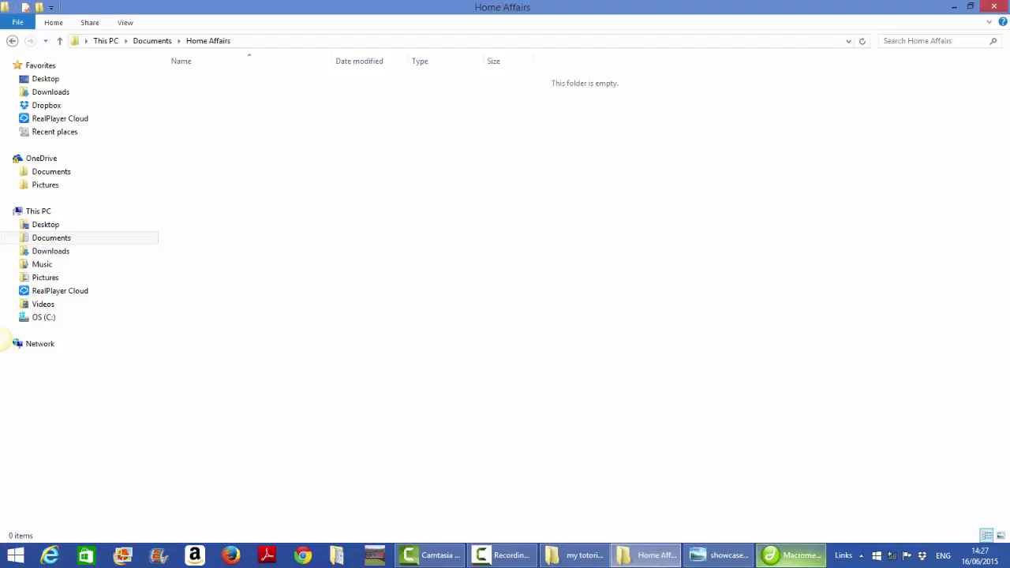
left_click(791, 556)
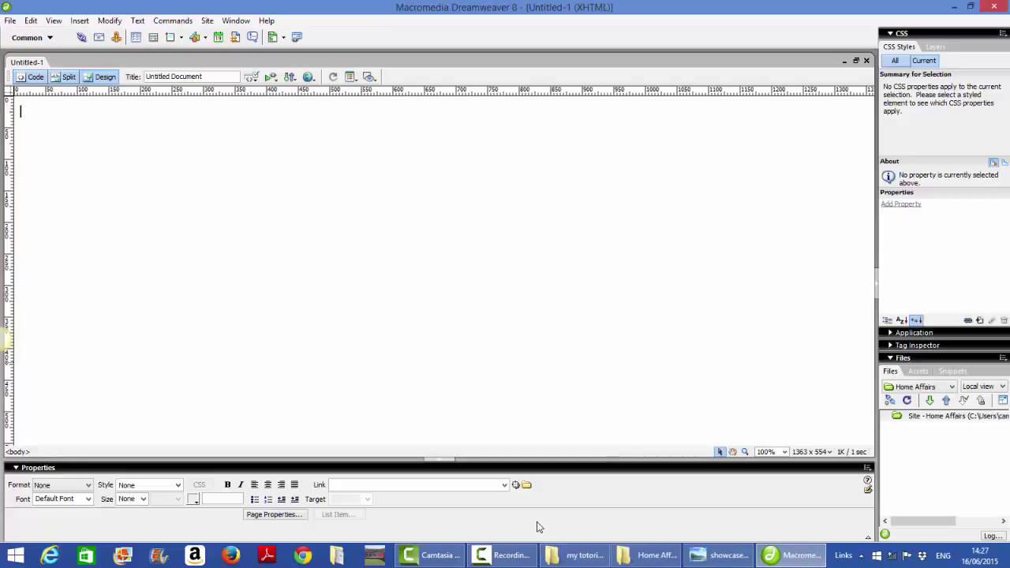
left_click(650, 557)
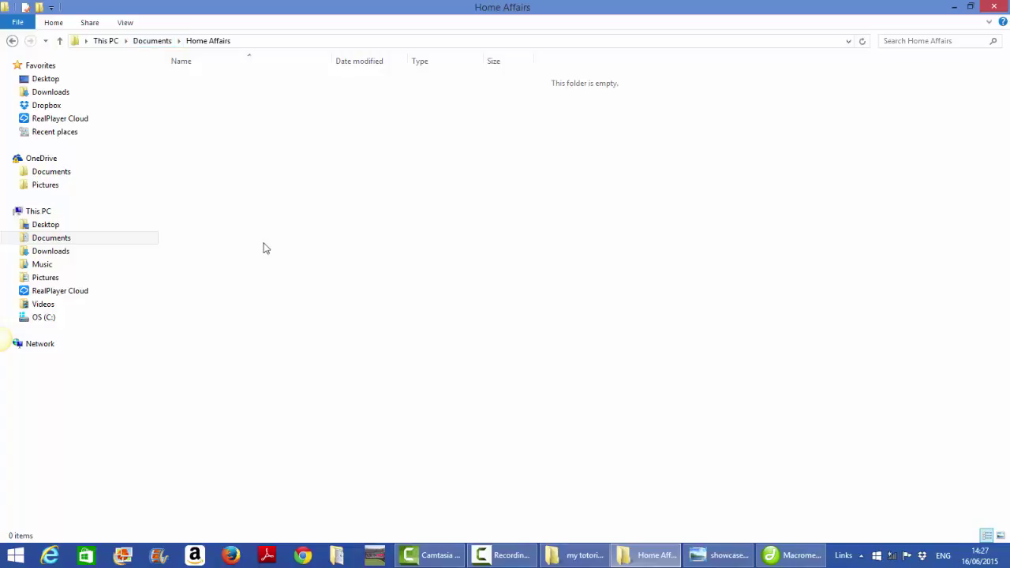
left_click(786, 556)
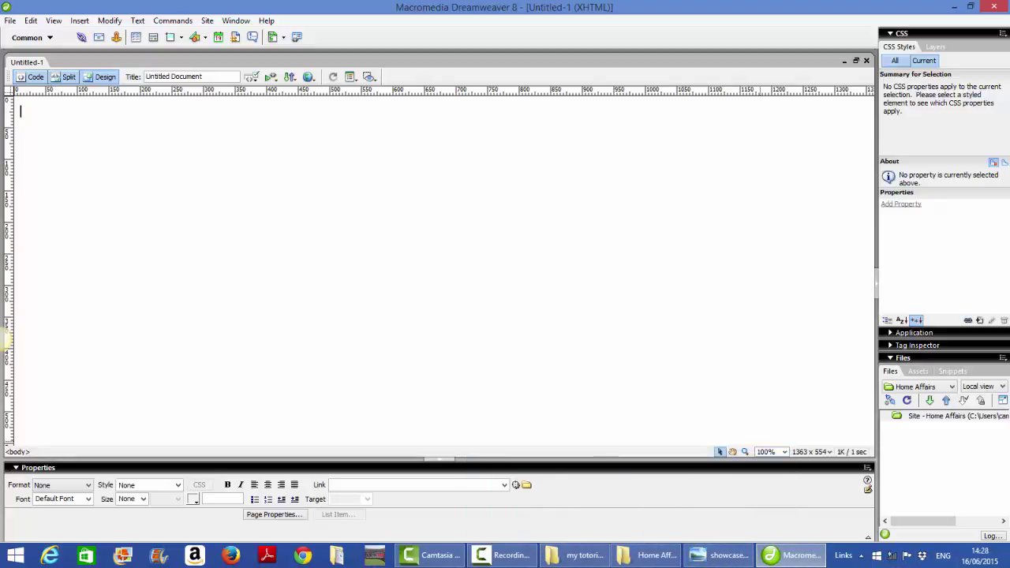
left_click(511, 562)
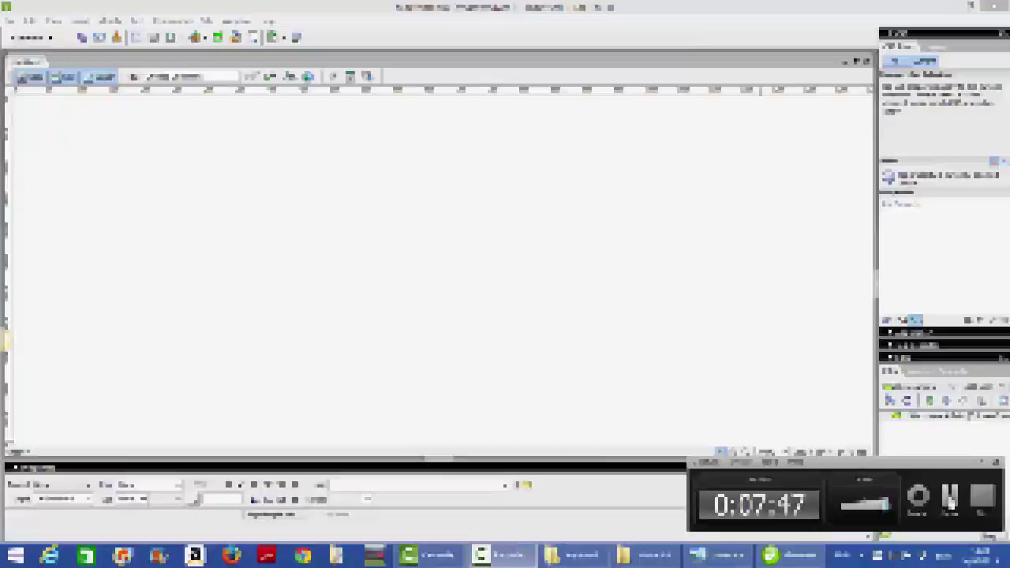